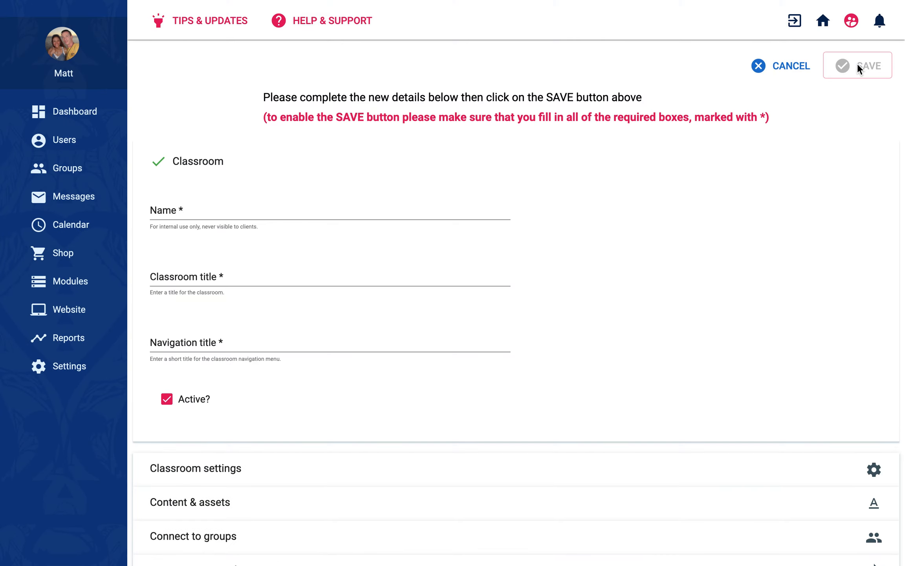
# Step: Name the new classroom "The Ketogenic Diet" and let the classroom and navigation titles take the same text
pyautogui.click(393, 206)
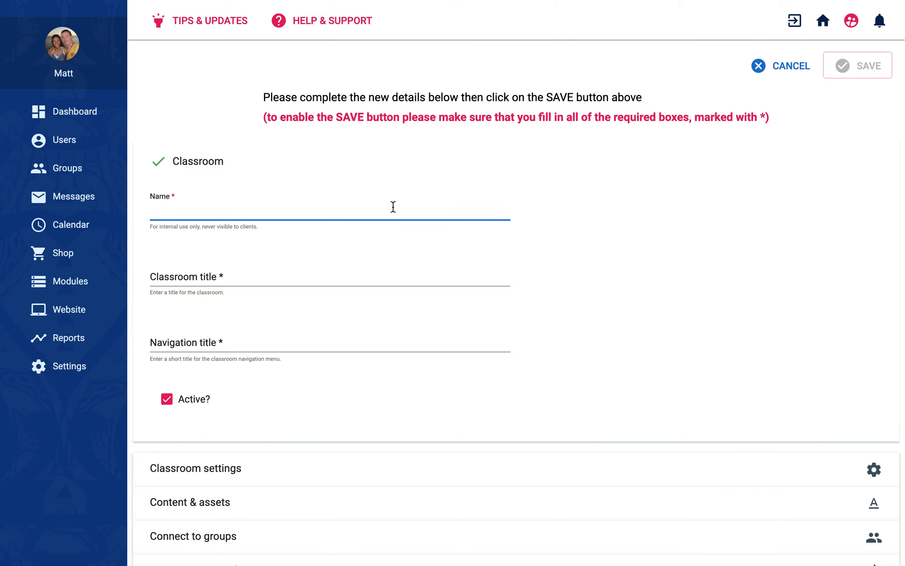
pyautogui.write('The Ketogenic Diet')
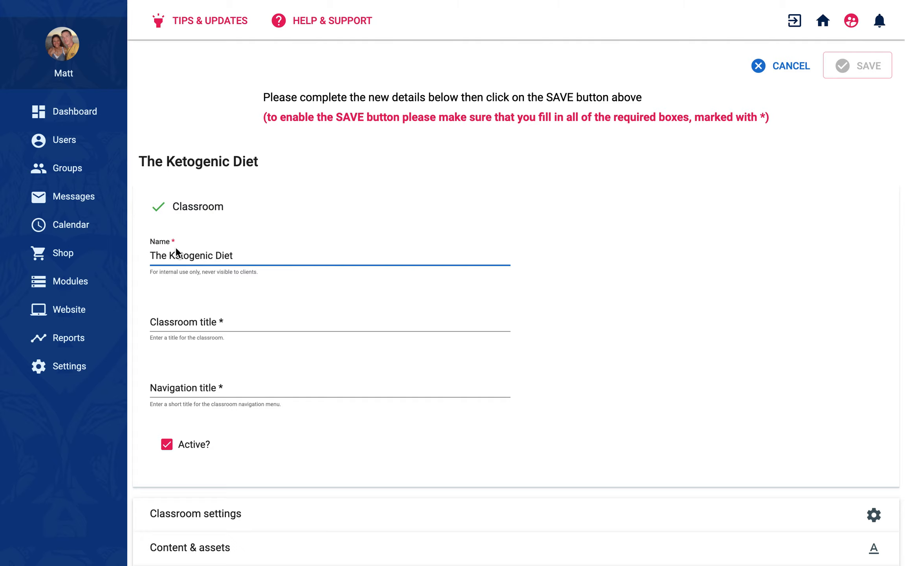
pyautogui.press('Tab')
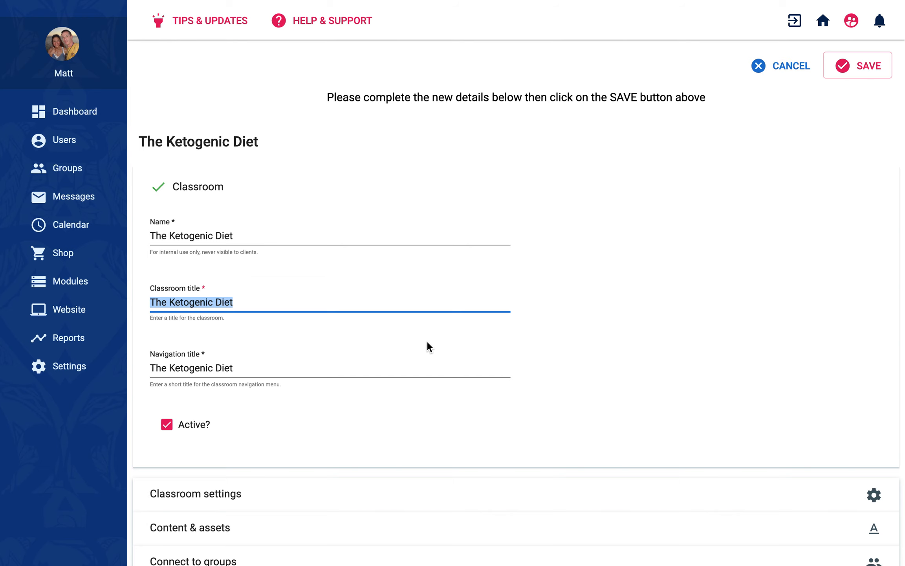
# Step: Open the classroom settings and review the weekday options for when the first class begins, without choosing one
pyautogui.scroll(-3, 426, 341)
pyautogui.click(360, 412)
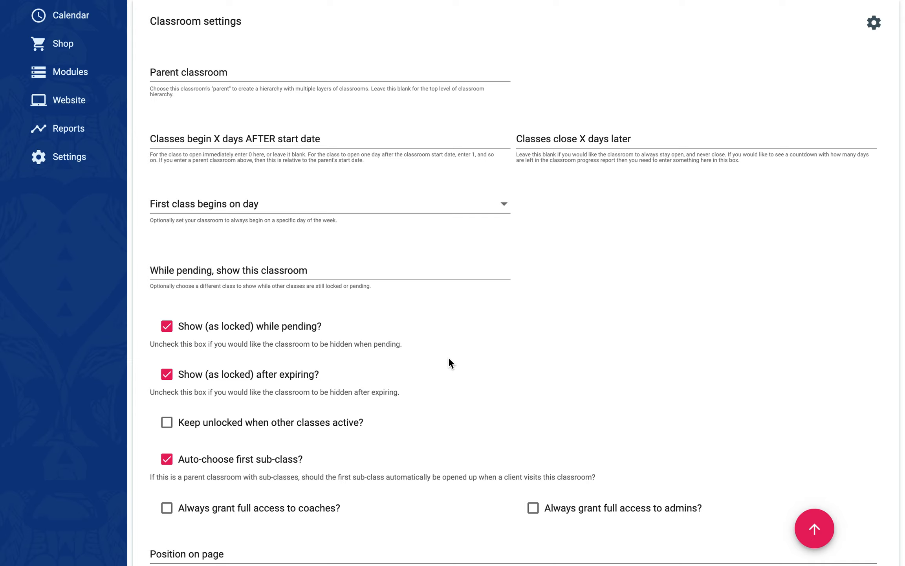
pyautogui.click(244, 208)
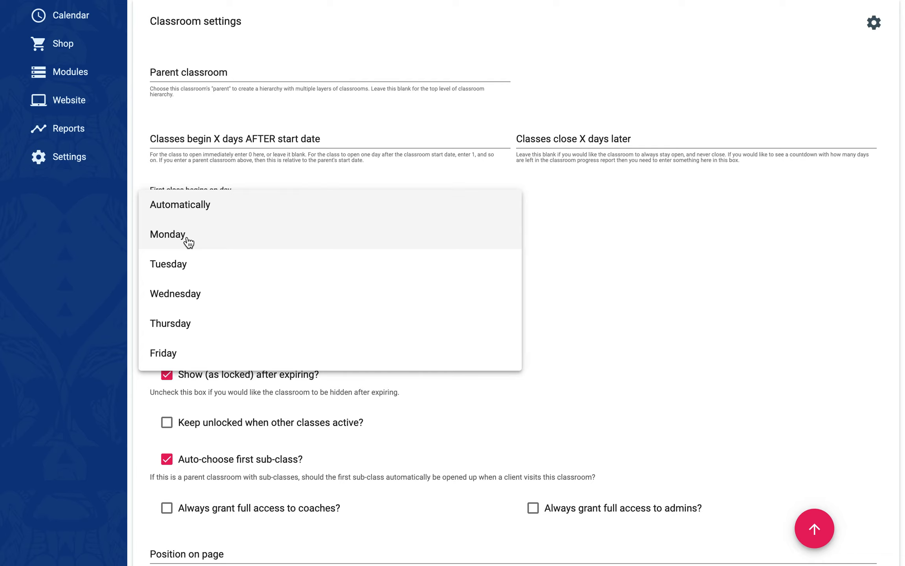
pyautogui.scroll(-2, 223, 287)
pyautogui.scroll(2, 222, 287)
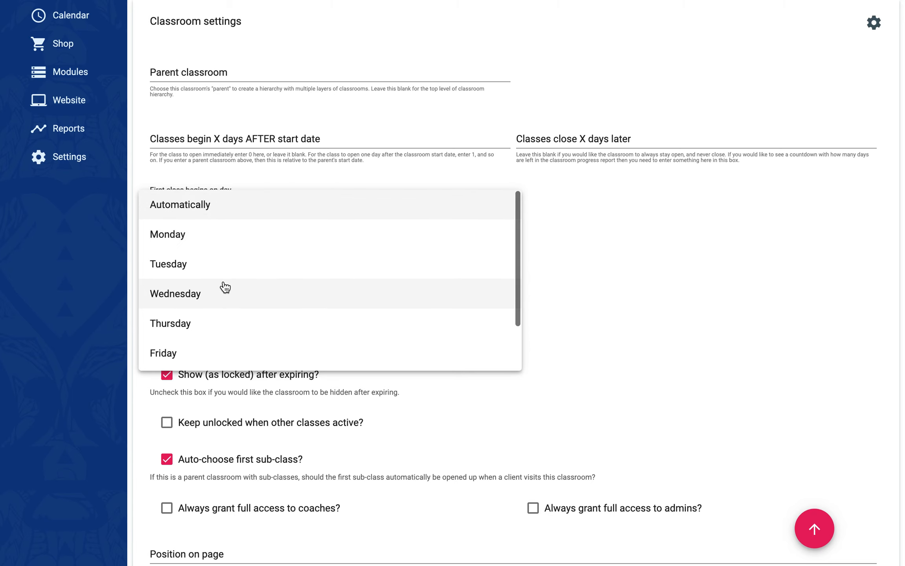
pyautogui.click(605, 265)
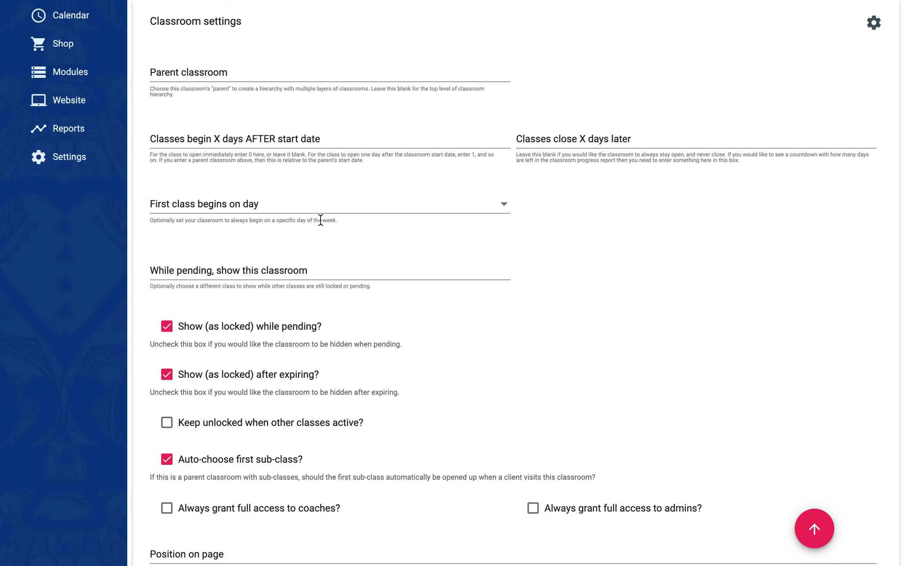
pyautogui.scroll(-3, 321, 220)
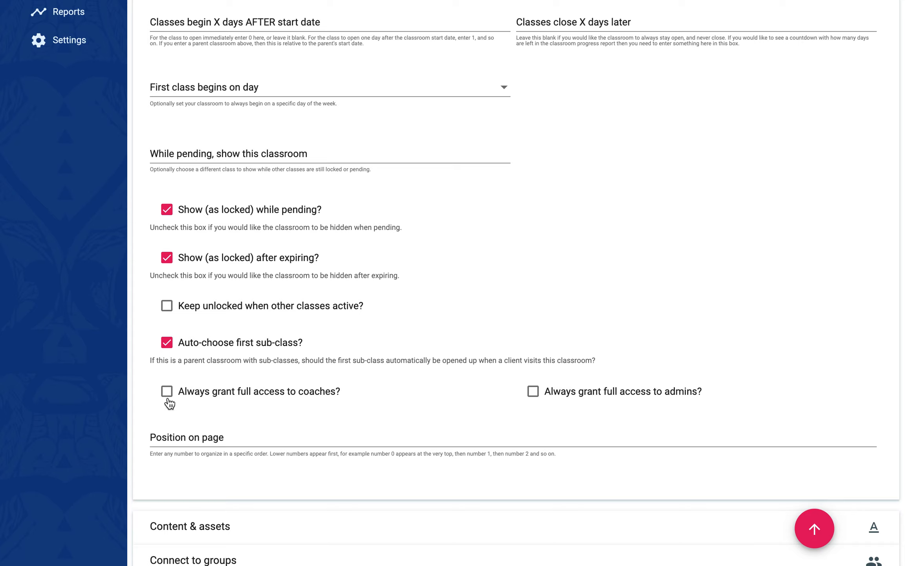
pyautogui.click(167, 392)
pyautogui.click(533, 393)
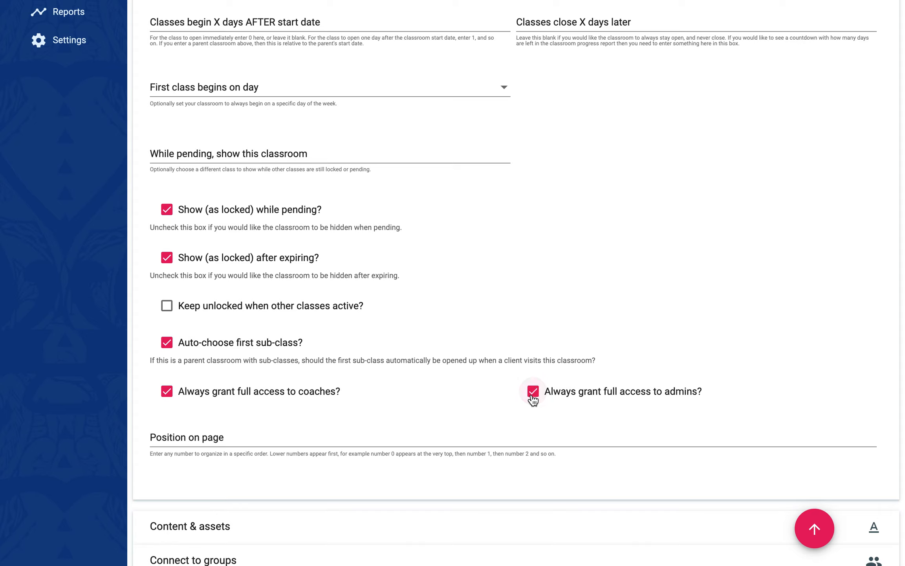
pyautogui.click(534, 399)
pyautogui.click(172, 391)
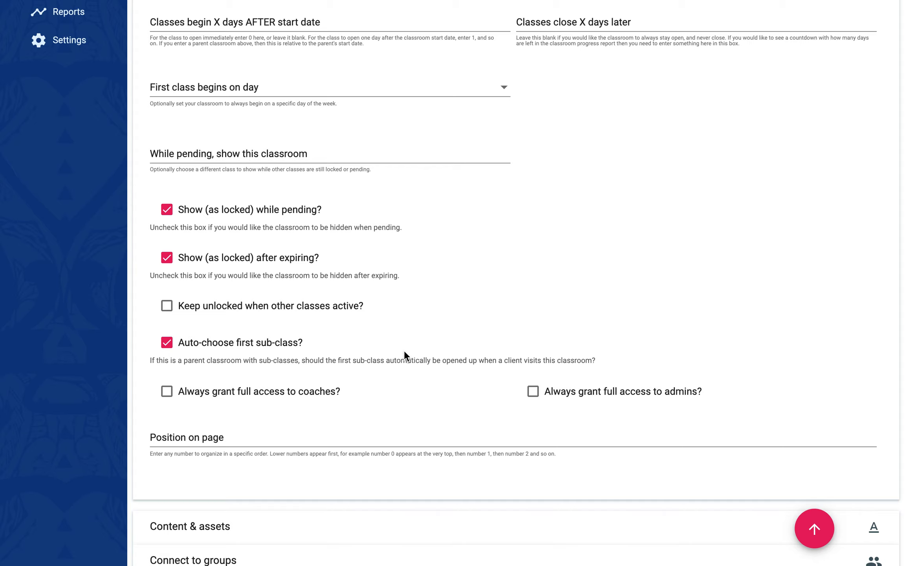
# Step: Enter "This is a test" as the classroom's content and save the classroom
pyautogui.scroll(-3, 404, 350)
pyautogui.click(333, 424)
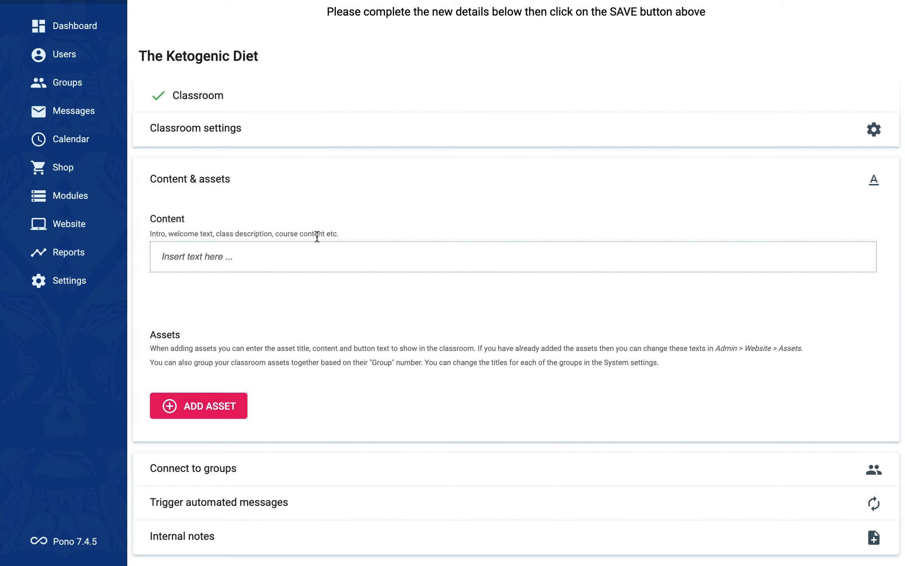
pyautogui.click(279, 248)
pyautogui.write('This is a test')
pyautogui.scroll(3, 615, 206)
pyautogui.click(859, 65)
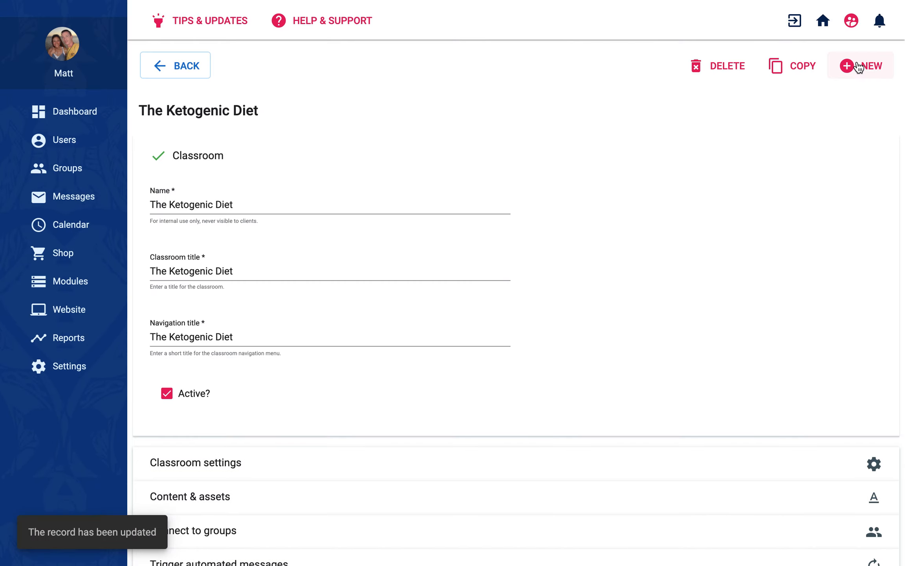
pyautogui.press('super+Tab')
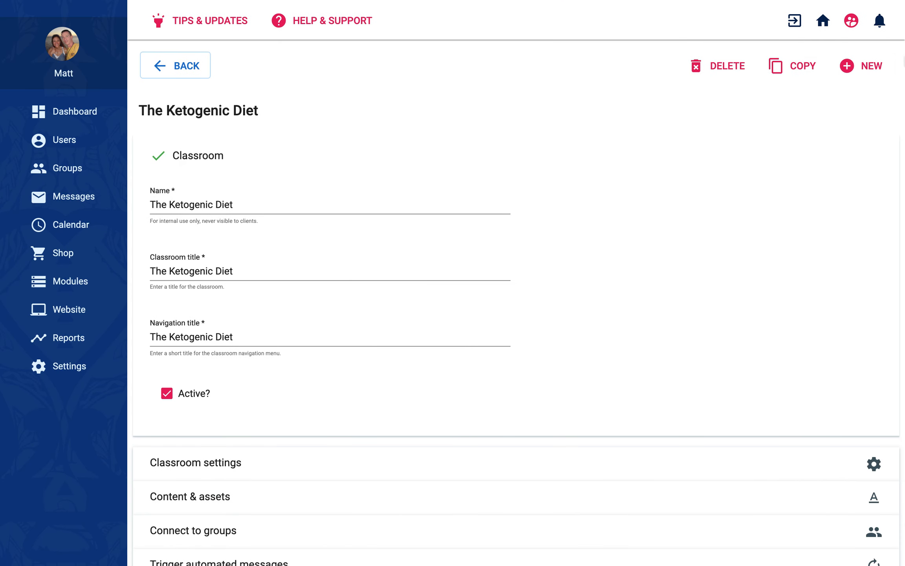
# Step: Create another new classroom with the name and titles "The Ketogenic Diet — Week 1"
pyautogui.click(873, 67)
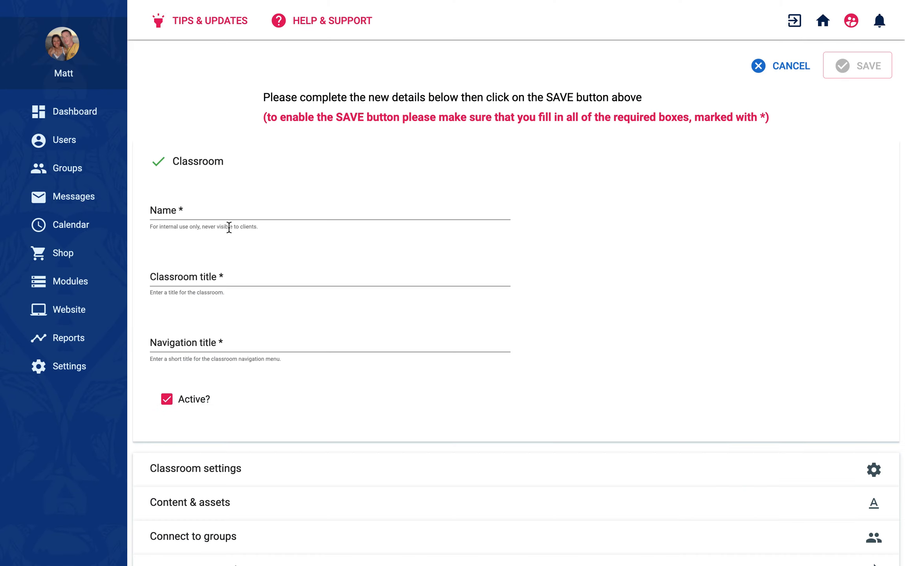
pyautogui.click(235, 211)
pyautogui.write('The Keto')
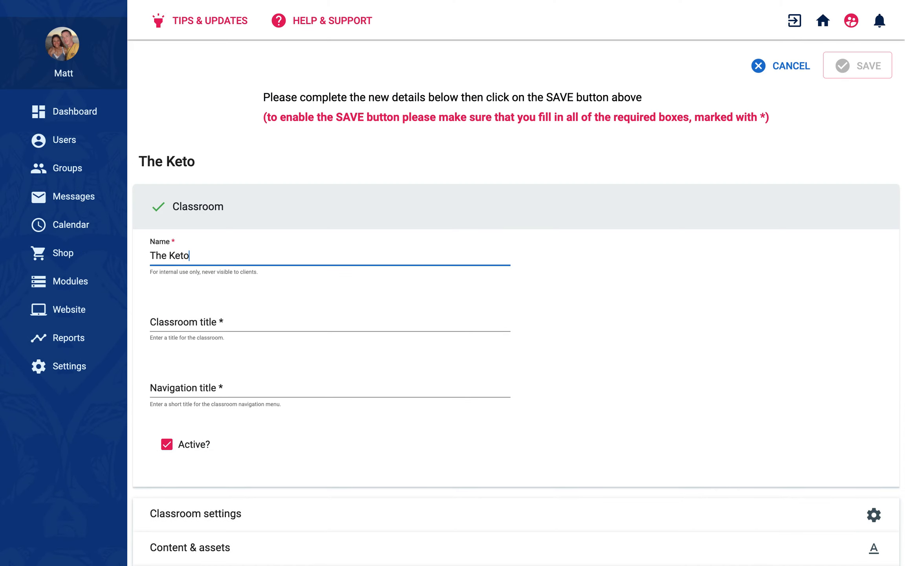
pyautogui.write('genic Diet —')
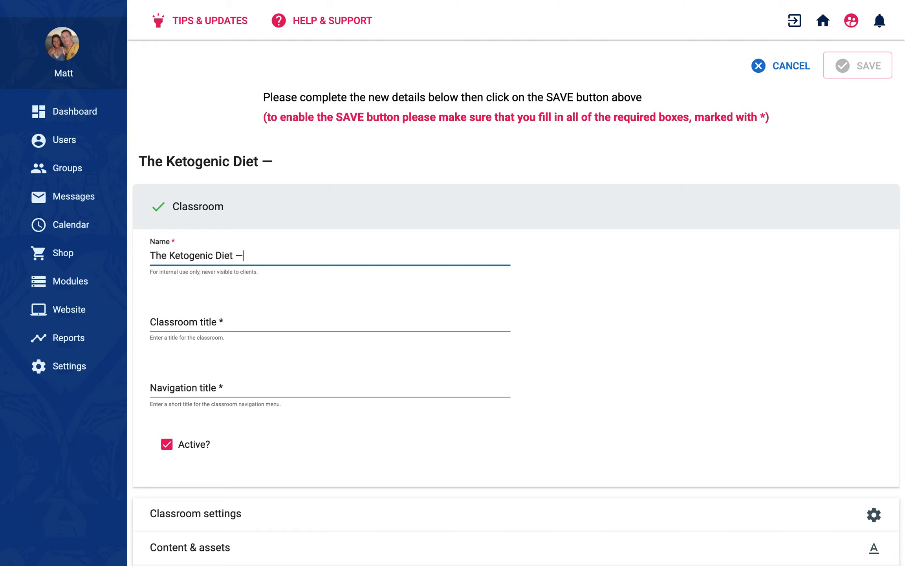
pyautogui.write(' Week 1')
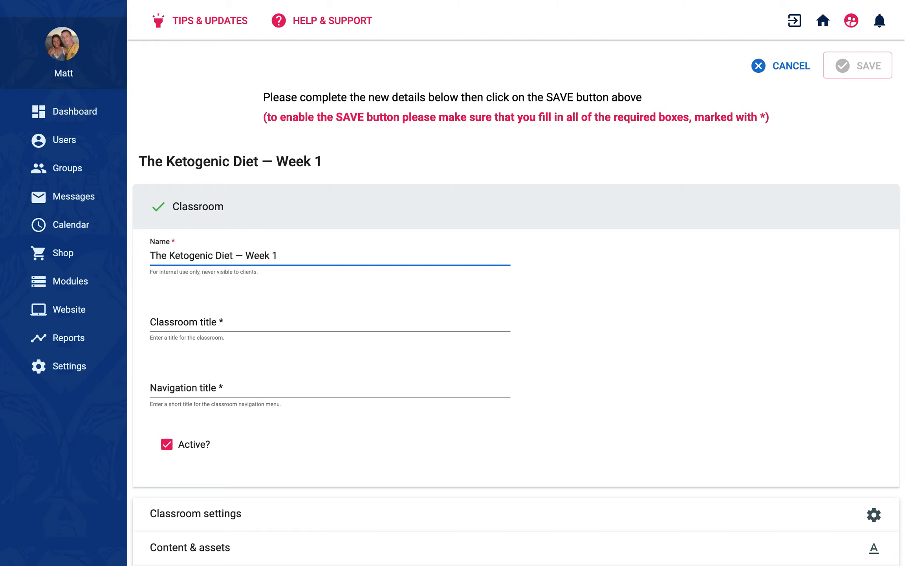
pyautogui.press('Tab')
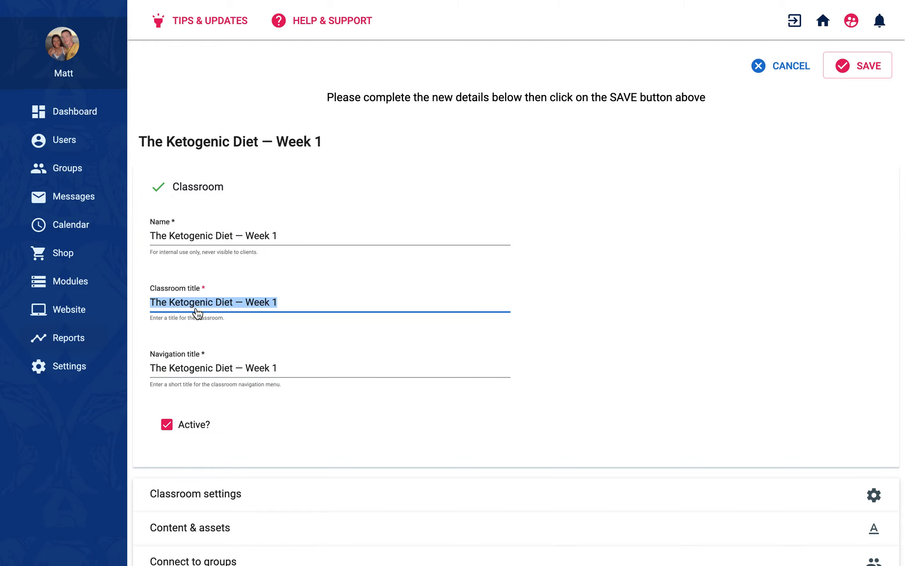
# Step: Shorten the new classroom's navigation title to "Week 1"
pyautogui.press('Tab')
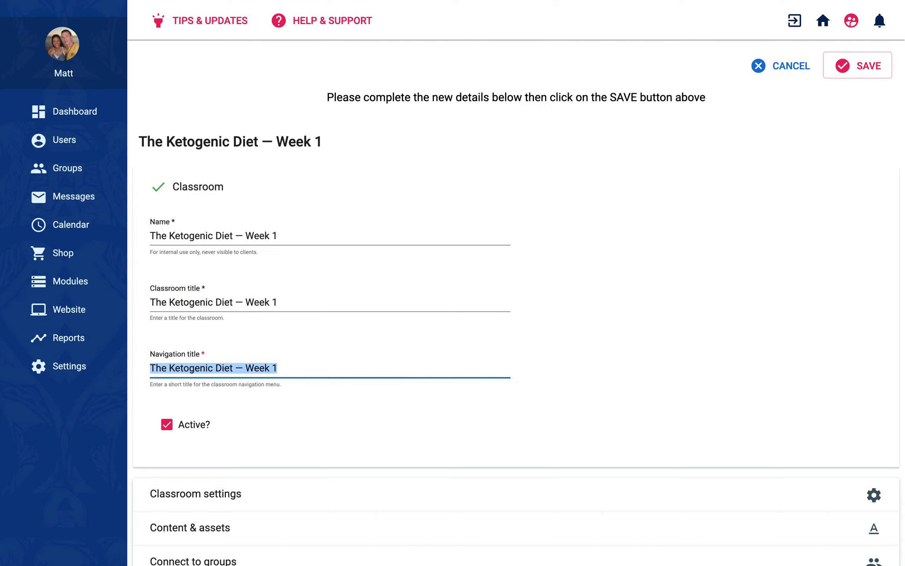
pyautogui.press('Right')
pyautogui.hotkey('alt', 'Left')
pyautogui.hotkey('alt', 'Left')
pyautogui.hotkey('shift', 'Home')
pyautogui.press('BackSpace')
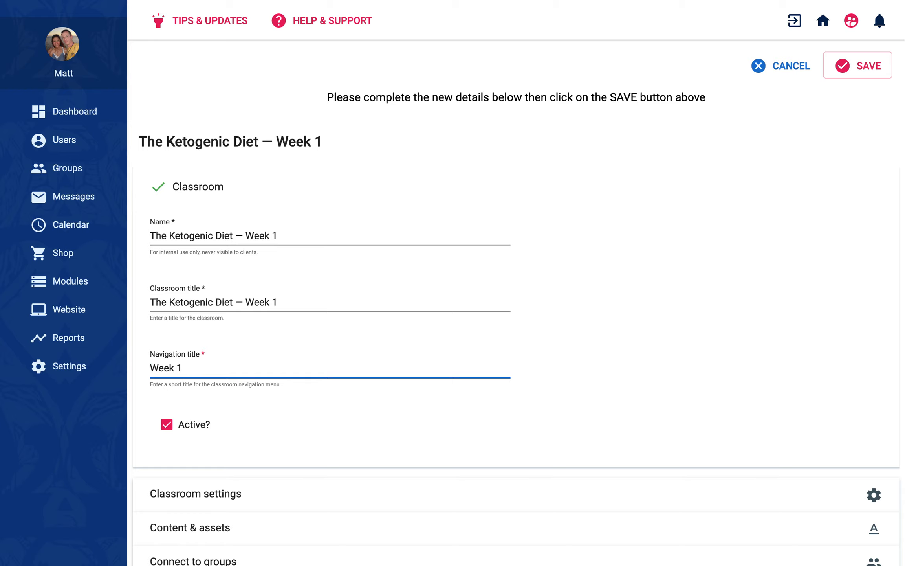
# Step: Set The Ketogenic Diet as the parent classroom in the Week 1 classroom's settings
pyautogui.click(289, 507)
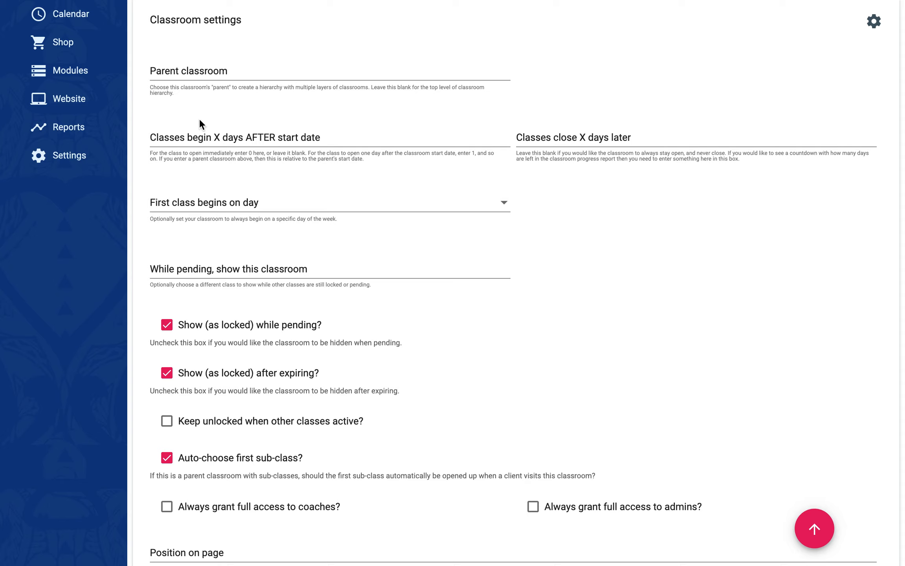
pyautogui.click(185, 69)
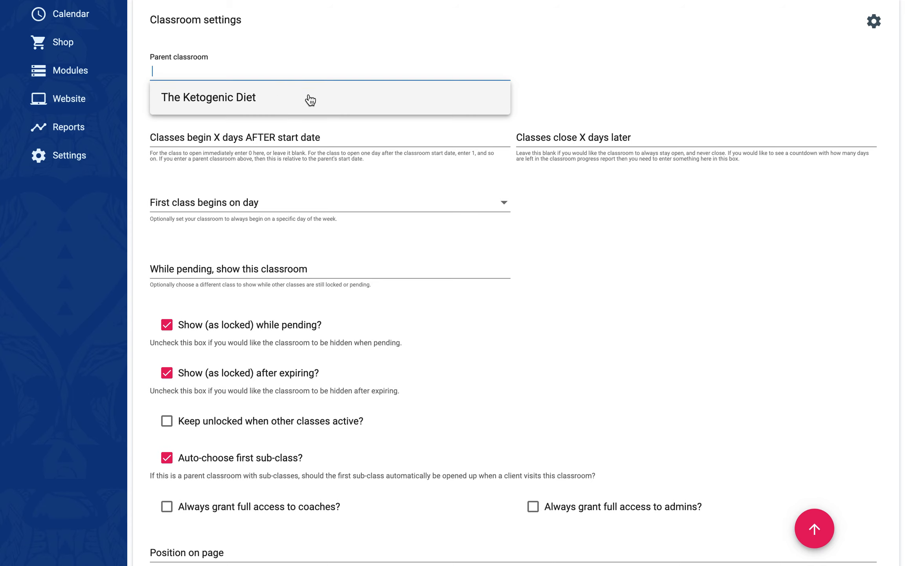
pyautogui.click(308, 97)
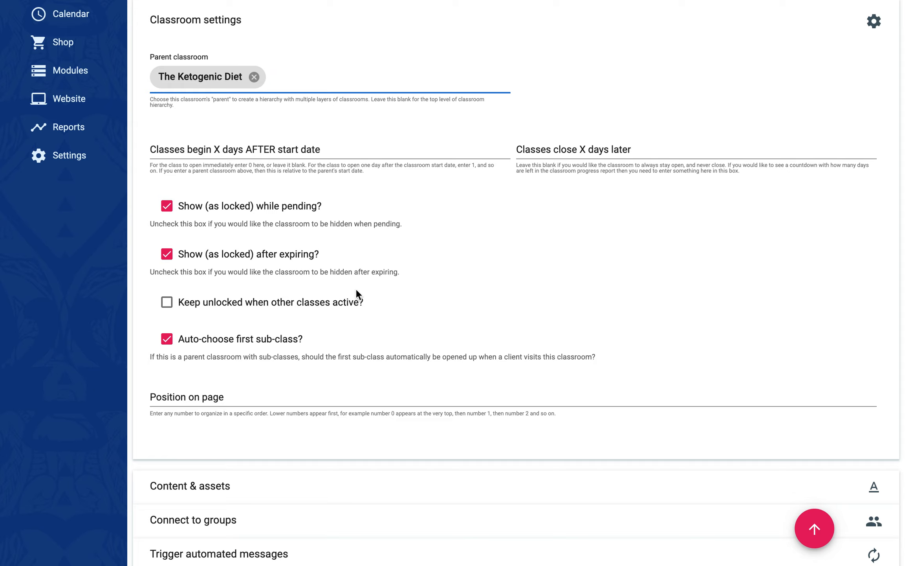
# Step: Enter "Week 1 content" as the classroom's content and save the Week 1 classroom
pyautogui.scroll(-2, 356, 288)
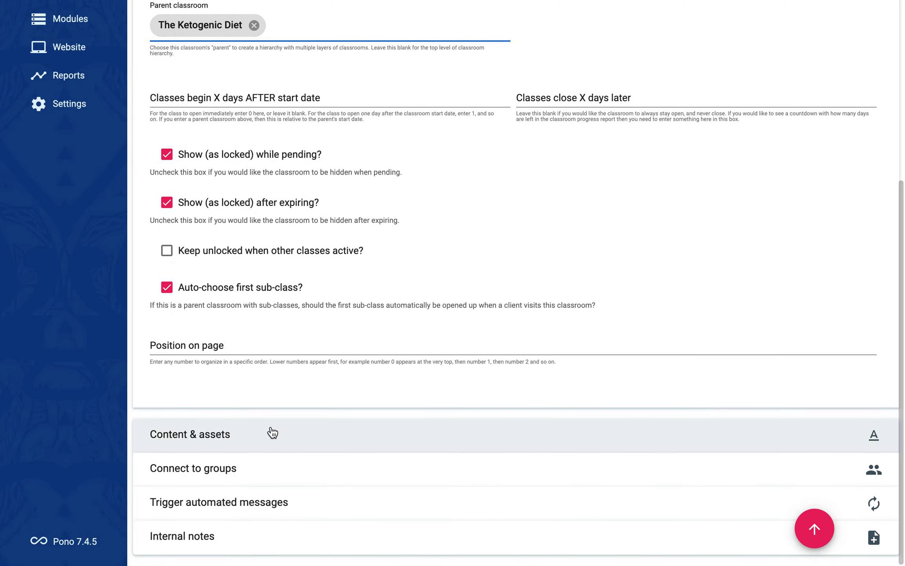
pyautogui.click(271, 432)
pyautogui.click(240, 260)
pyautogui.write('Week 1 content')
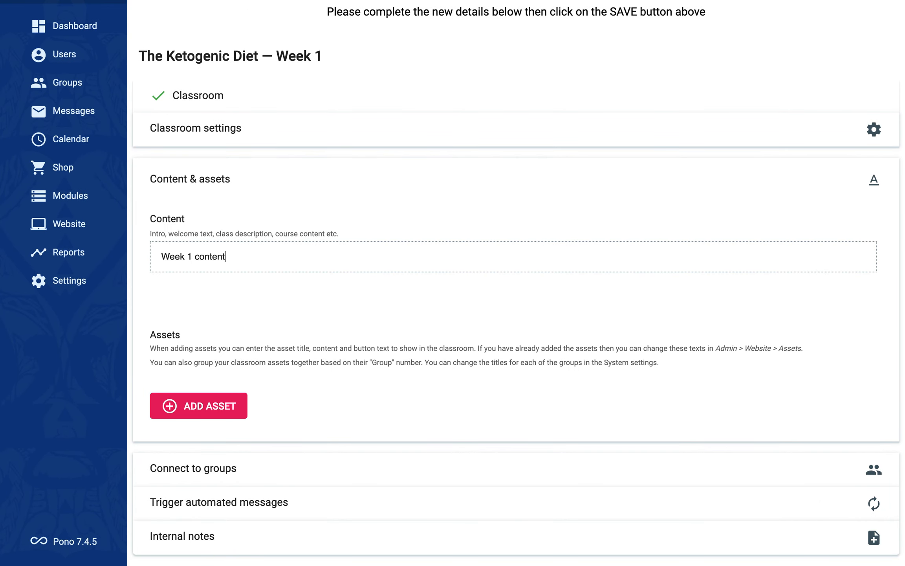
pyautogui.scroll(3, 857, 115)
pyautogui.click(856, 67)
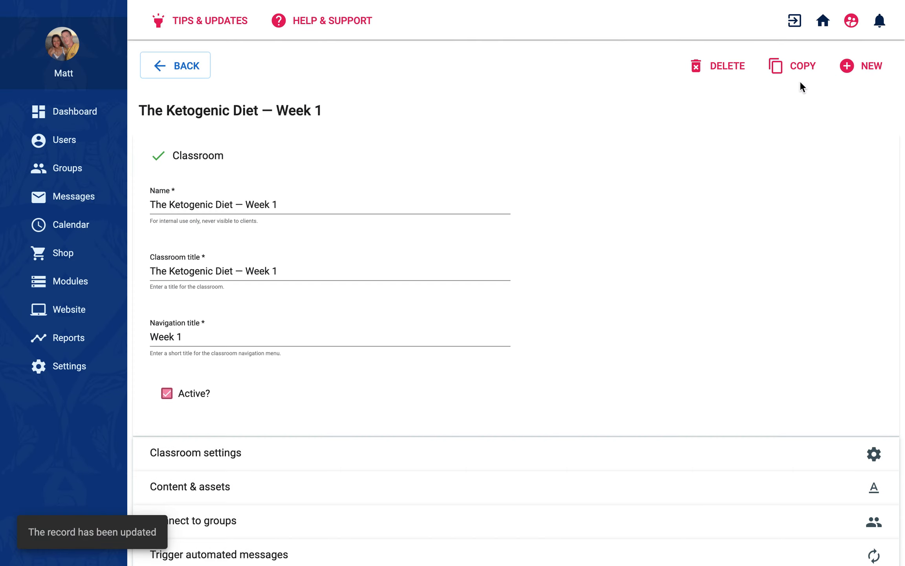
# Step: Copy the Week 1 classroom and change the copy's name, classroom title and navigation title to Week 2
pyautogui.click(801, 64)
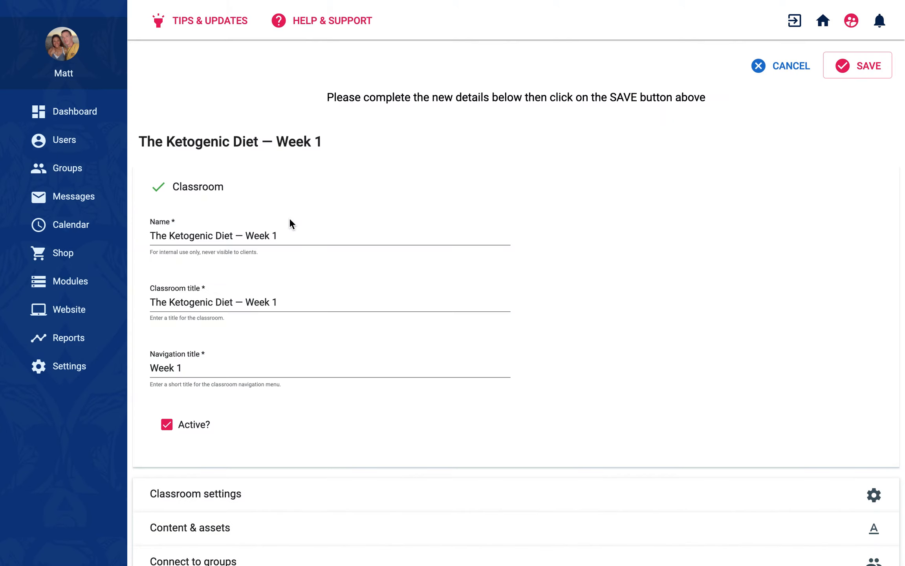
pyautogui.click(292, 234)
pyautogui.press('BackSpace')
pyautogui.write('2')
pyautogui.press('Tab')
pyautogui.press('End')
pyautogui.press('BackSpace')
pyautogui.write('2')
pyautogui.press('Tab')
pyautogui.press('End')
pyautogui.press('BackSpace')
pyautogui.write('2')
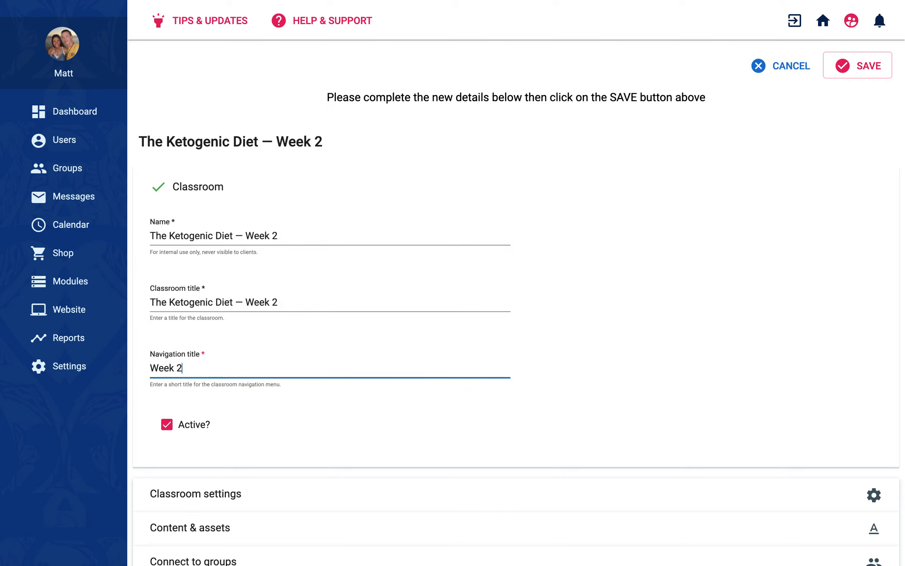
# Step: Set the Week 2 classroom to begin 7 days after the start date
pyautogui.click(247, 490)
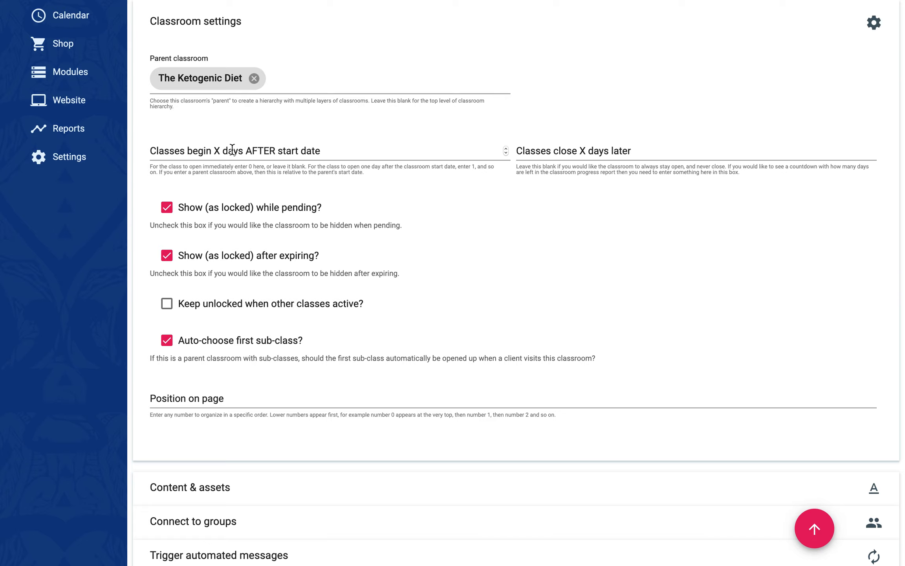
pyautogui.click(232, 149)
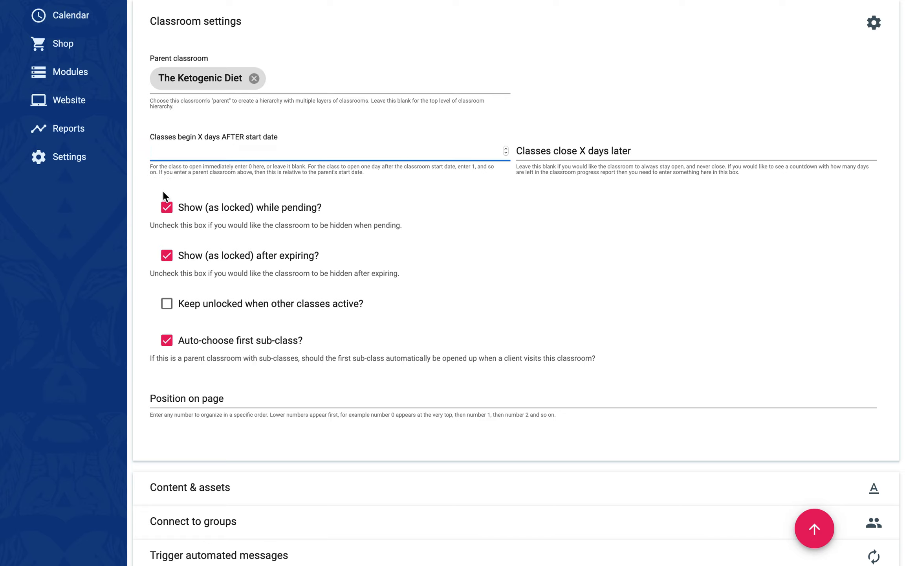
pyautogui.write('7')
pyautogui.press('BackSpace')
pyautogui.write('14')
pyautogui.press('BackSpace')
pyautogui.press('BackSpace')
pyautogui.write('30')
pyautogui.press('BackSpace')
pyautogui.press('BackSpace')
pyautogui.write('60')
pyautogui.hotkey('ctrl', 'a')
pyautogui.write('7')
# Step: Change the copied content text to "Week 2 content" and save the Week 2 classroom
pyautogui.click(377, 492)
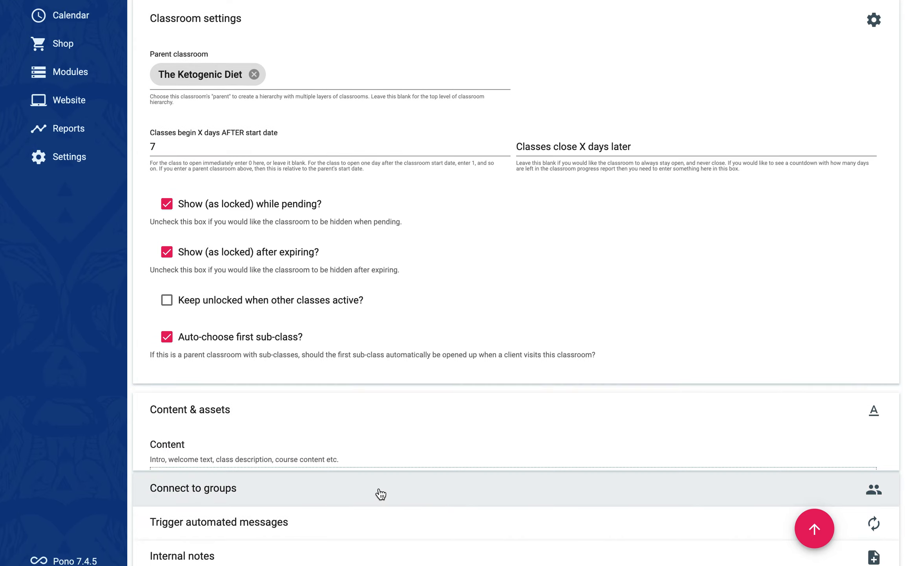
pyautogui.click(259, 256)
pyautogui.press('Left')
pyautogui.press('Left')
pyautogui.press('Left')
pyautogui.press('Left')
pyautogui.press('Left')
pyautogui.press('Left')
pyautogui.press('Left')
pyautogui.press('Left')
pyautogui.press('BackSpace')
pyautogui.write('2')
pyautogui.scroll(3, 593, 231)
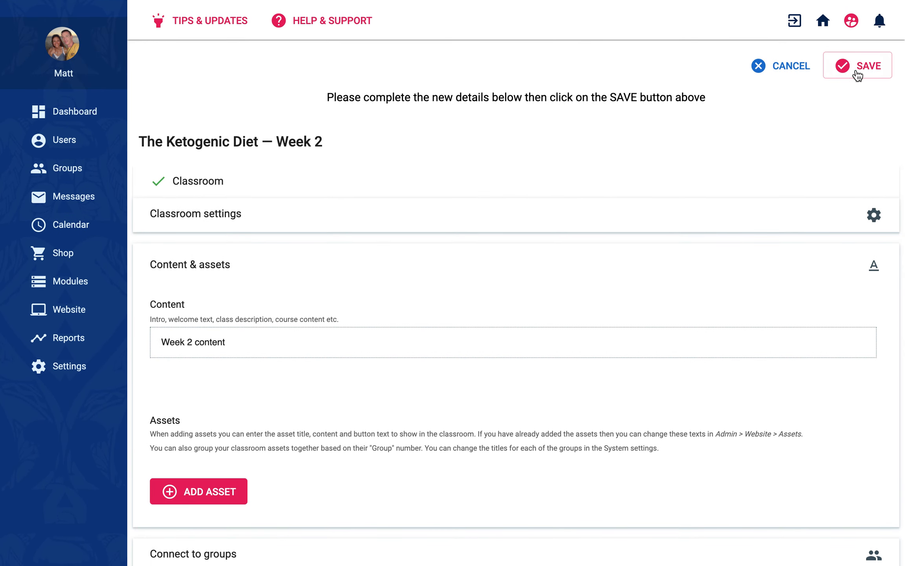
pyautogui.click(860, 65)
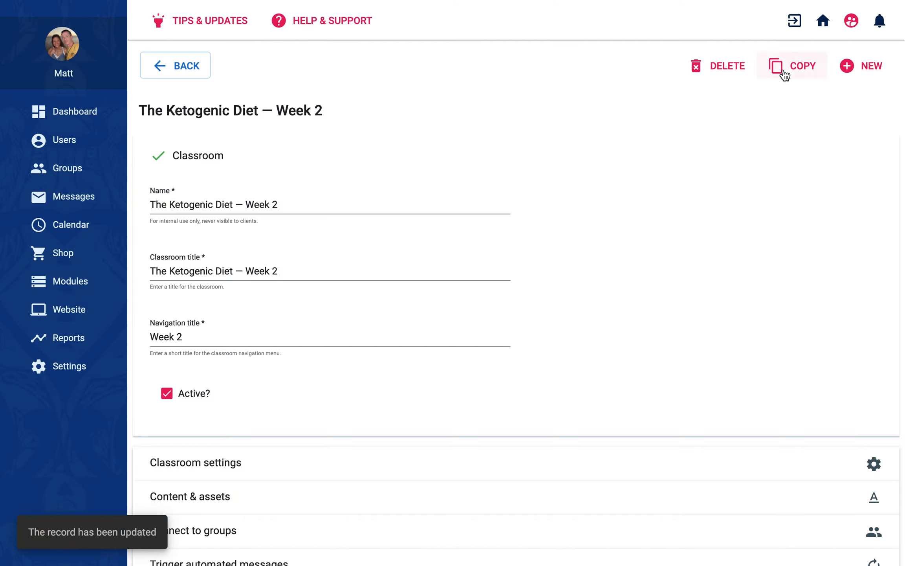
# Step: Copy the Week 2 classroom and change the copy's name, classroom title and navigation title to Week 3
pyautogui.click(783, 73)
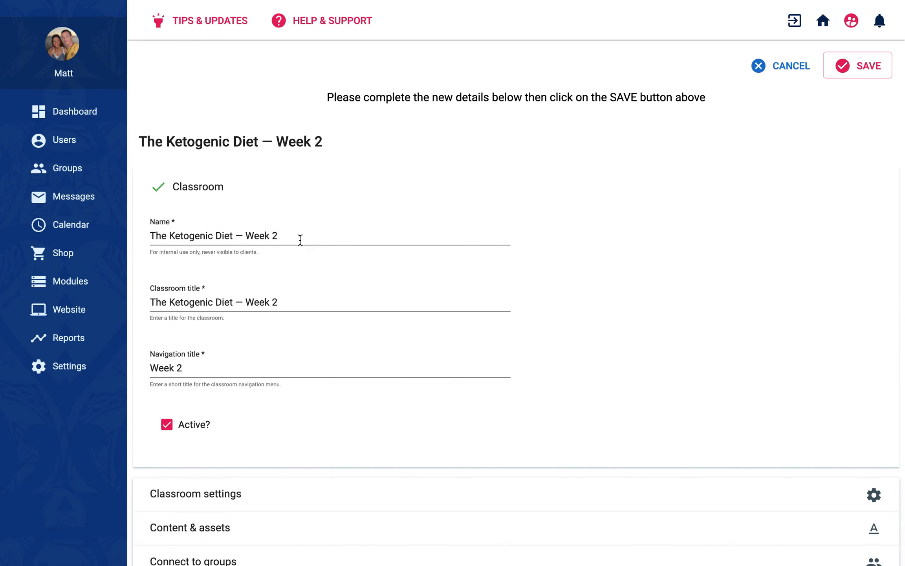
pyautogui.click(301, 238)
pyautogui.write('3')
pyautogui.press('Left')
pyautogui.press('BackSpace')
pyautogui.press('Tab')
pyautogui.press('Right')
pyautogui.press('BackSpace')
pyautogui.write('3')
pyautogui.press('Tab')
pyautogui.press('Right')
pyautogui.press('BackSpace')
pyautogui.write('3')
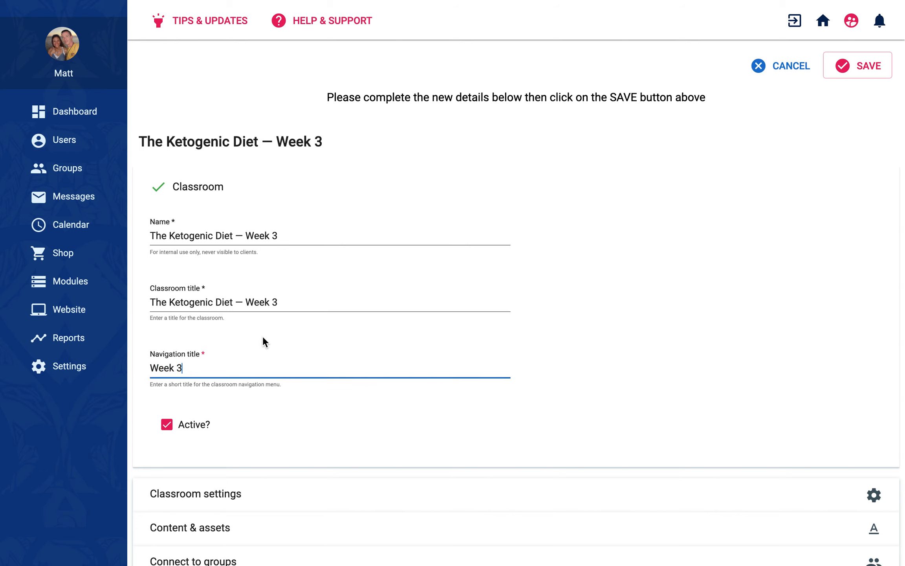
# Step: Set the Week 3 classroom to begin 14 days after the start date and turn off showing it as locked while pending
pyautogui.click(237, 492)
pyautogui.scroll(-10, 232, 393)
pyautogui.click(202, 152)
pyautogui.press('BackSpace')
pyautogui.write('14')
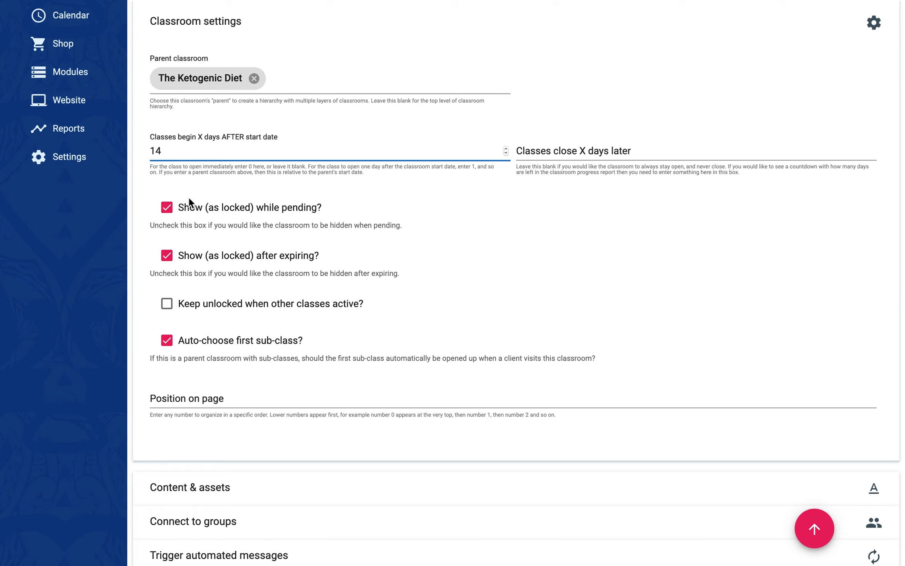
pyautogui.click(168, 208)
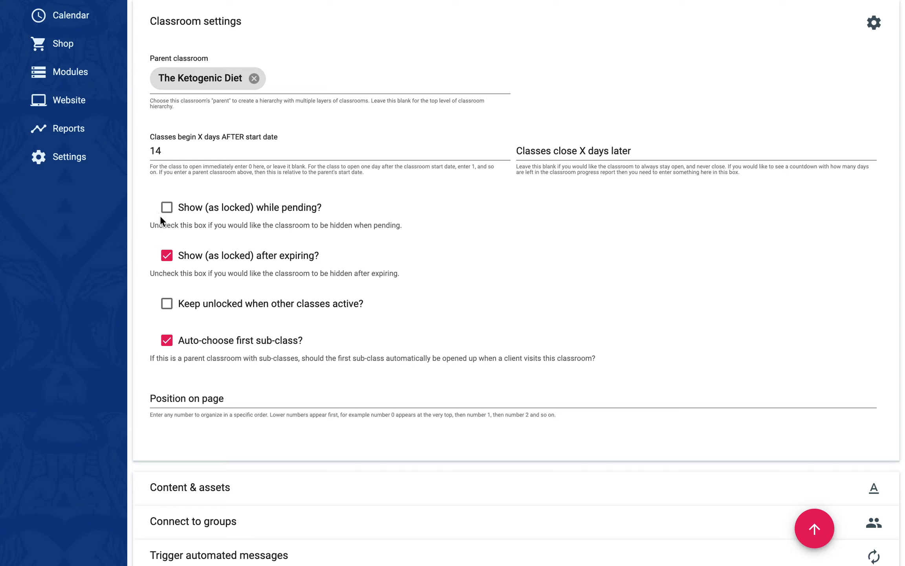
# Step: Try closing delays of 7, 30 and 1 days for the Week 3 classroom
pyautogui.click(169, 255)
pyautogui.click(561, 147)
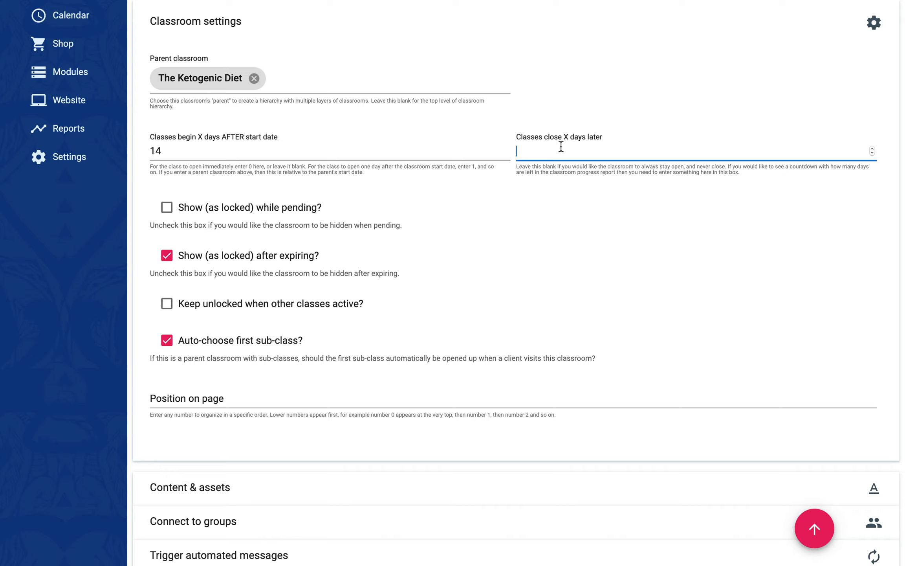
pyautogui.write('7')
pyautogui.press('BackSpace')
pyautogui.write('30')
pyautogui.press('BackSpace')
pyautogui.press('BackSpace')
pyautogui.write('1')
# Step: Turn off showing the Week 3 classroom as locked after expiring and clear its closing delay
pyautogui.click(167, 256)
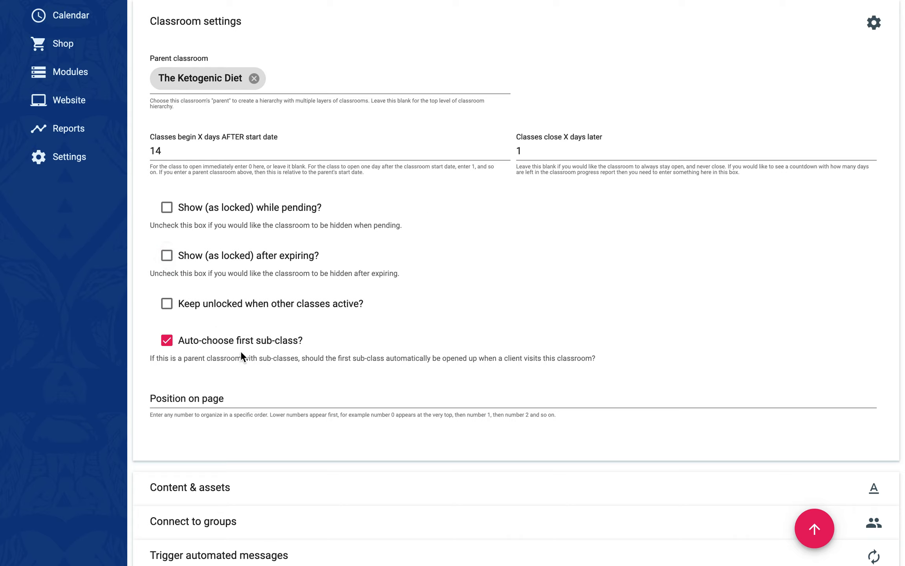
pyautogui.click(540, 152)
pyautogui.press('BackSpace')
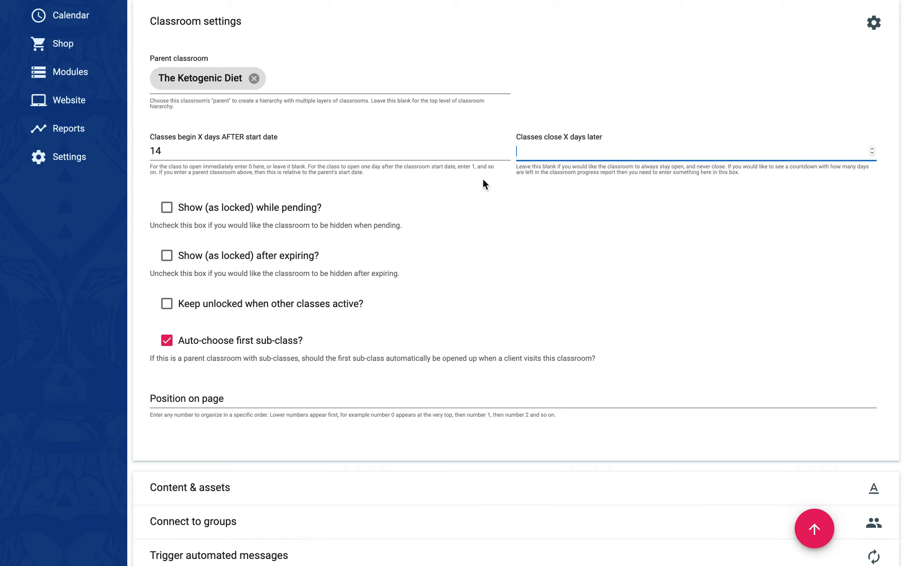
# Step: Change the copied content text to "Week 3 content" and save the Week 3 classroom
pyautogui.click(275, 492)
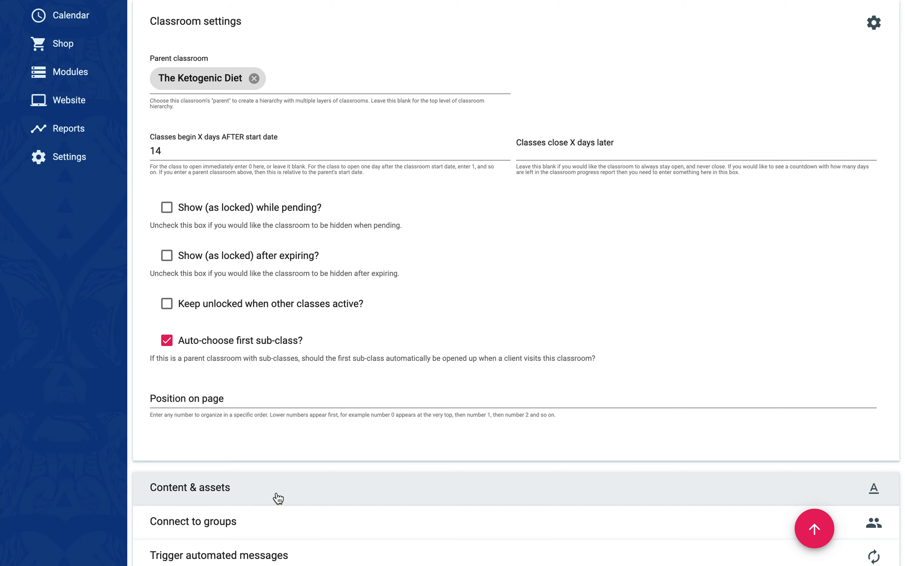
pyautogui.click(258, 259)
pyautogui.hotkey('alt', 'Left')
pyautogui.press('Left')
pyautogui.press('BackSpace')
pyautogui.write('3')
pyautogui.scroll(3, 601, 256)
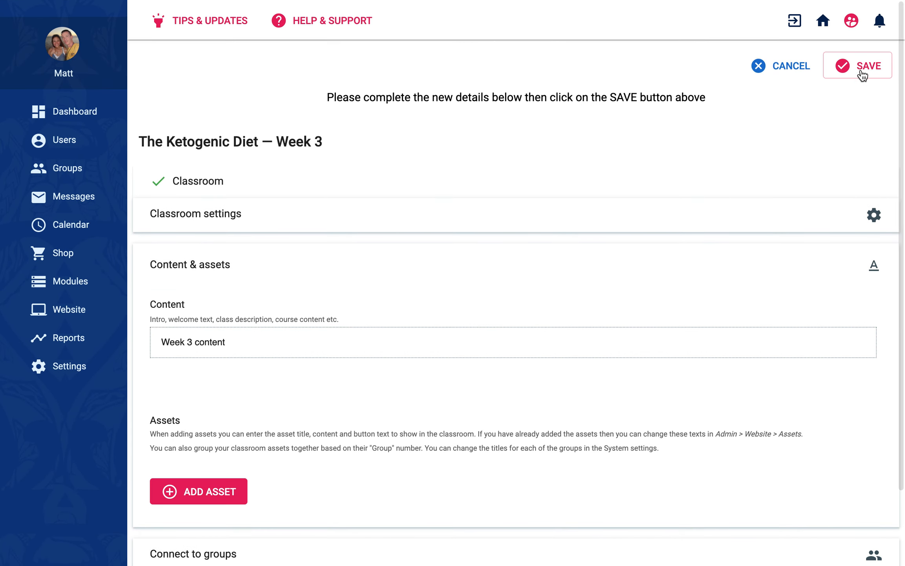
pyautogui.click(863, 66)
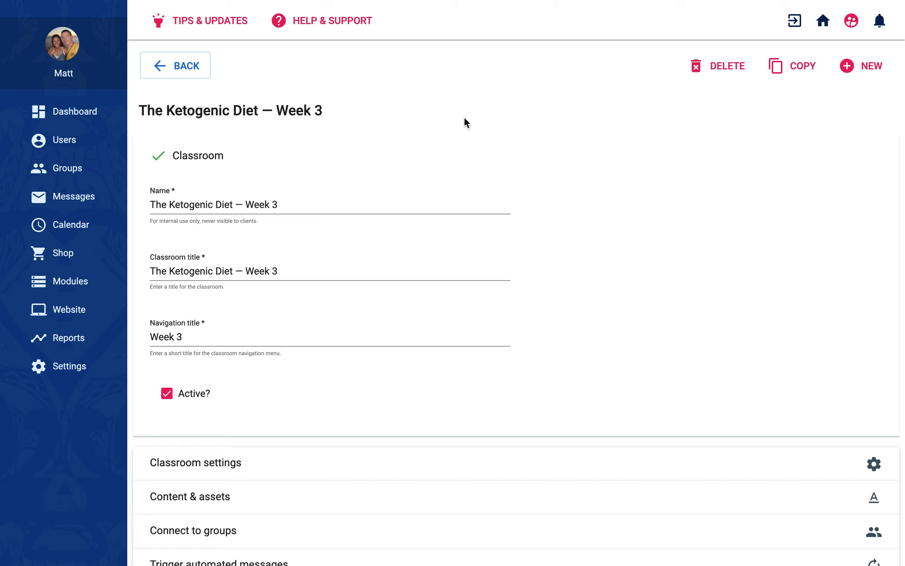
# Step: Add The Ketogenic Diet classroom to the administrator's own user account and save the classroom changes
pyautogui.click(59, 140)
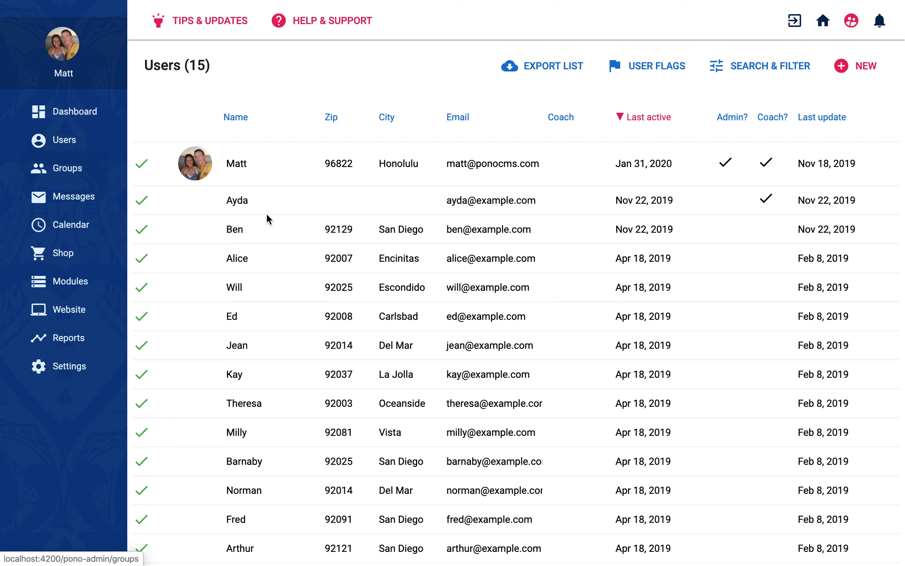
pyautogui.click(245, 163)
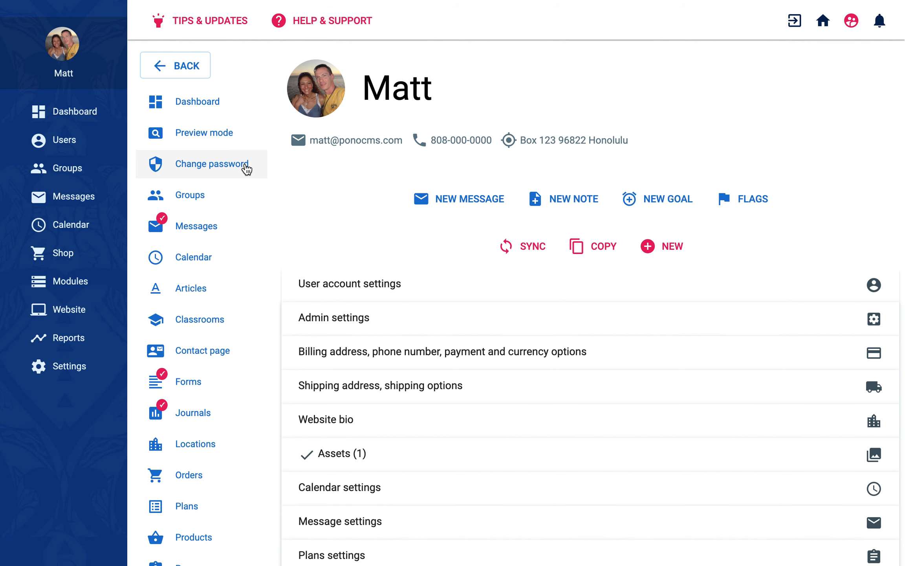
pyautogui.click(219, 326)
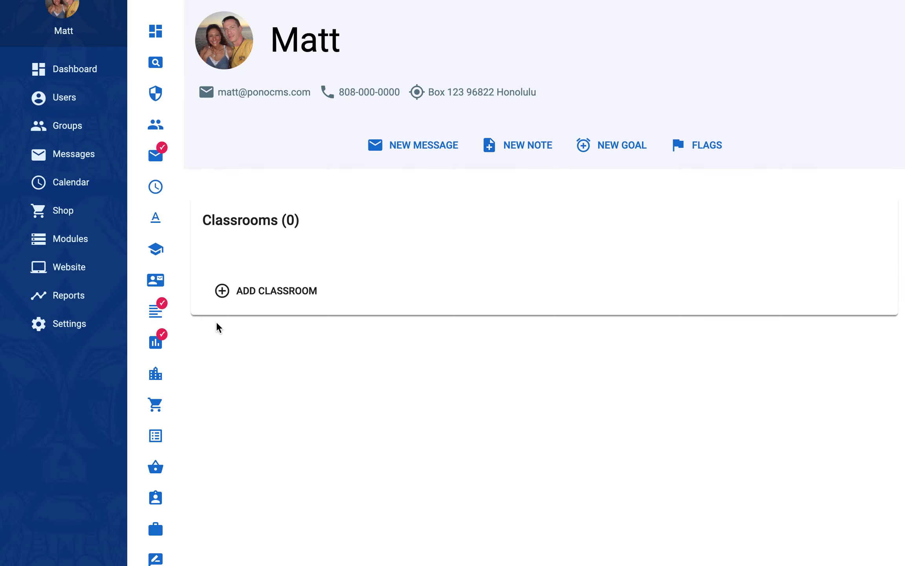
pyautogui.click(264, 290)
pyautogui.click(428, 283)
pyautogui.click(389, 291)
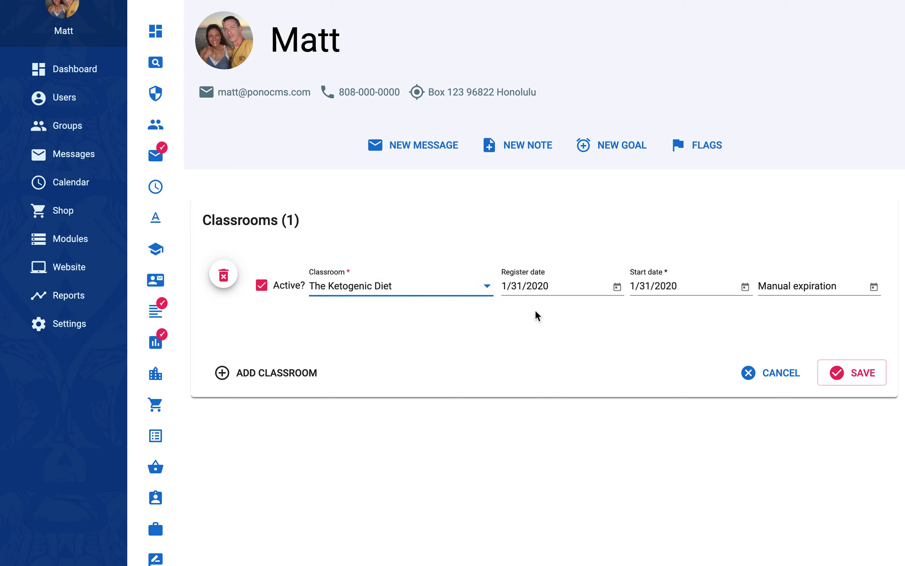
pyautogui.click(864, 368)
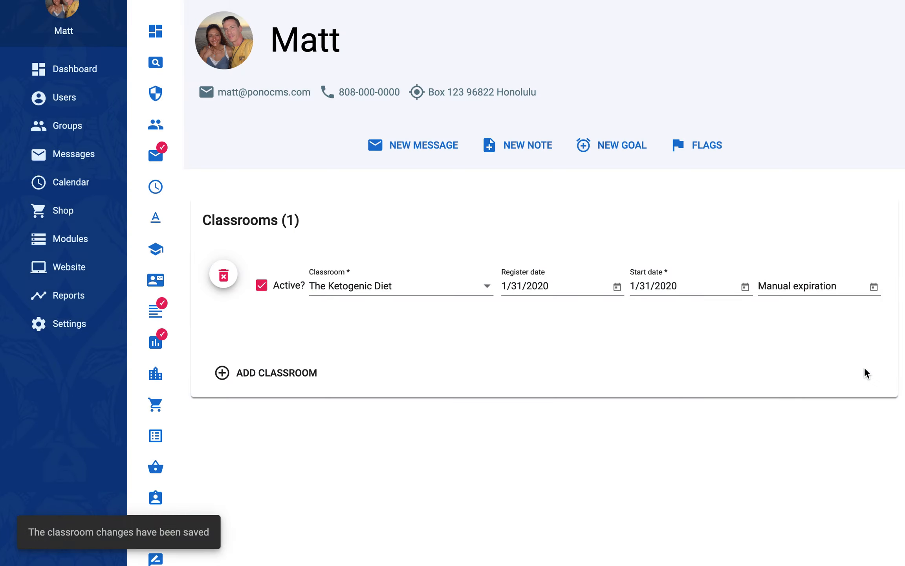
# Step: Open the classroom from the account dashboard on the public website and examine the weekly sub-classrooms and Week 1 content
pyautogui.scroll(2, 865, 367)
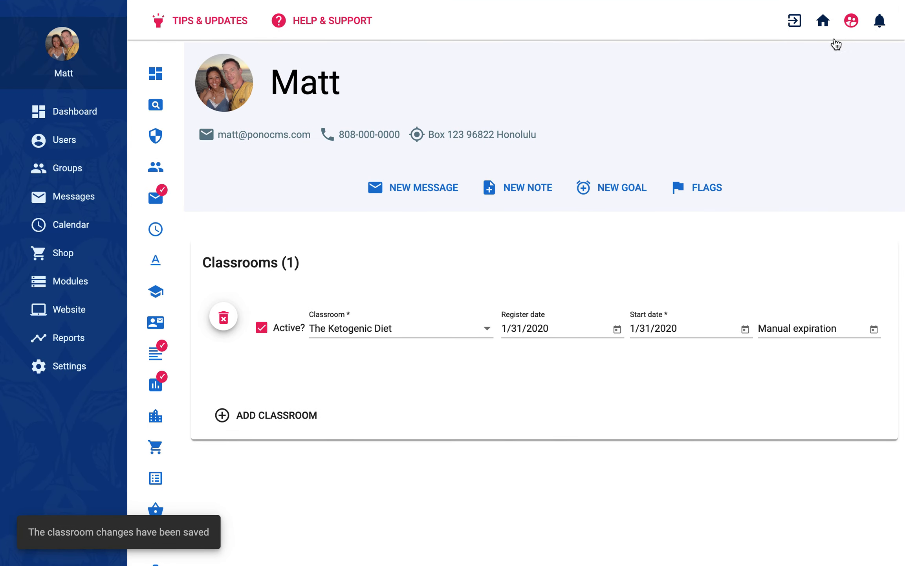
pyautogui.click(825, 20)
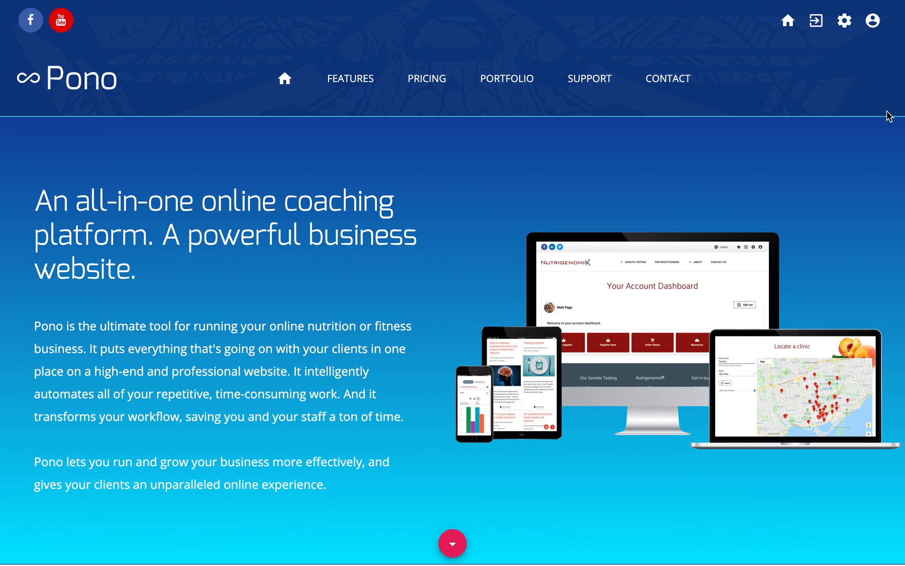
pyautogui.click(873, 20)
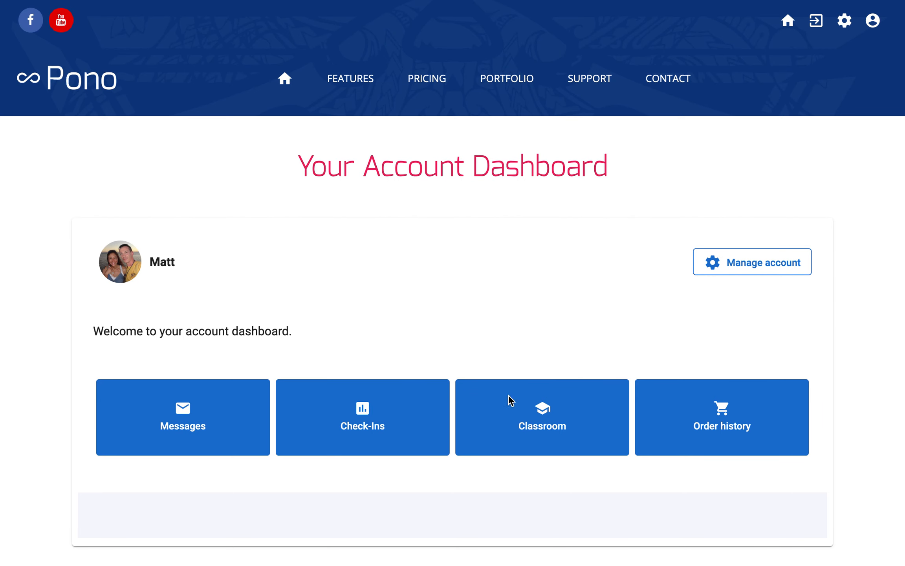
pyautogui.click(542, 412)
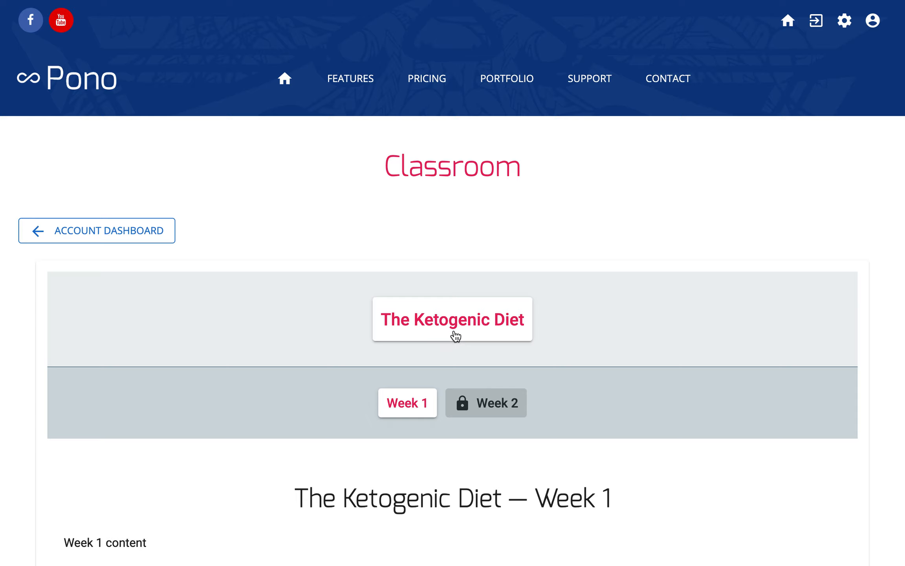
pyautogui.scroll(-2, 455, 336)
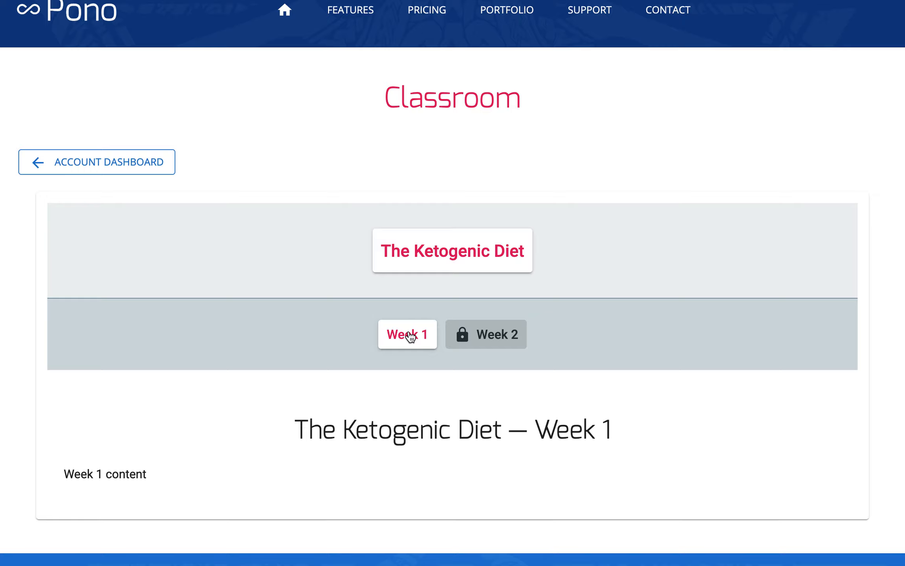
pyautogui.scroll(-2, 291, 354)
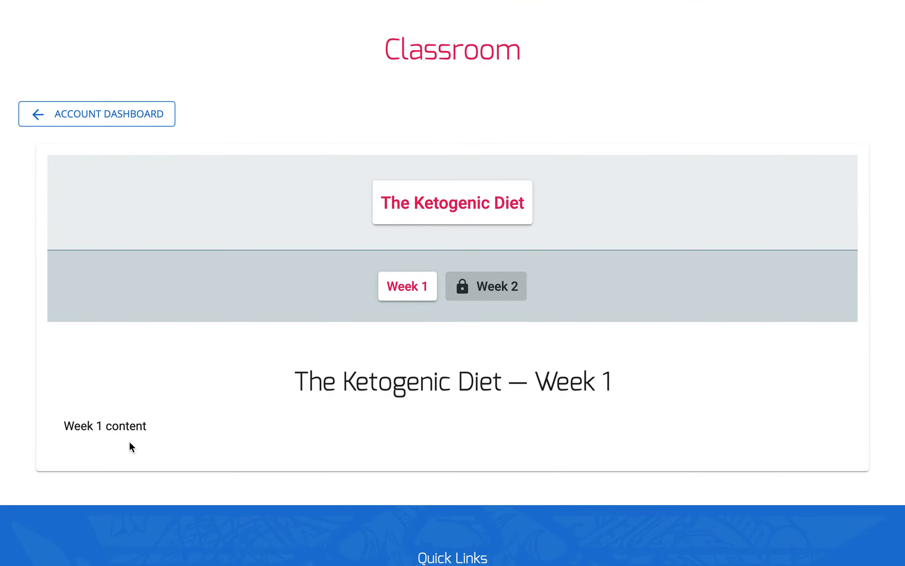